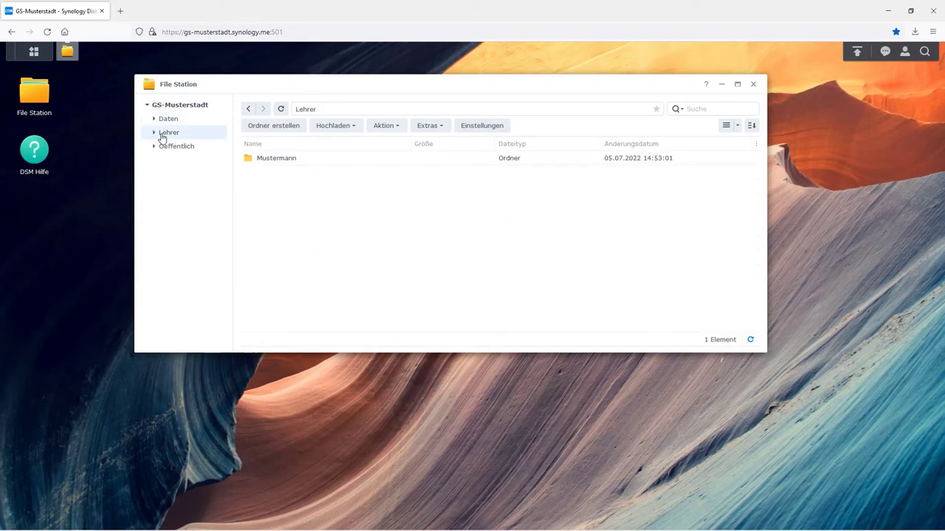
# Copy Testdatei.pdf from the teacher's personal subfolder inside the Lehrer folder
pyautogui.click(154, 133)
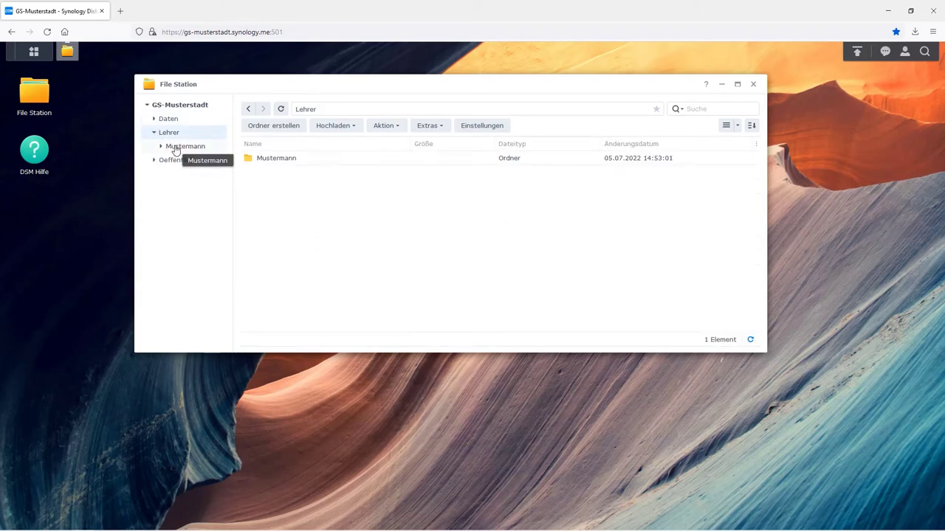
pyautogui.click(177, 147)
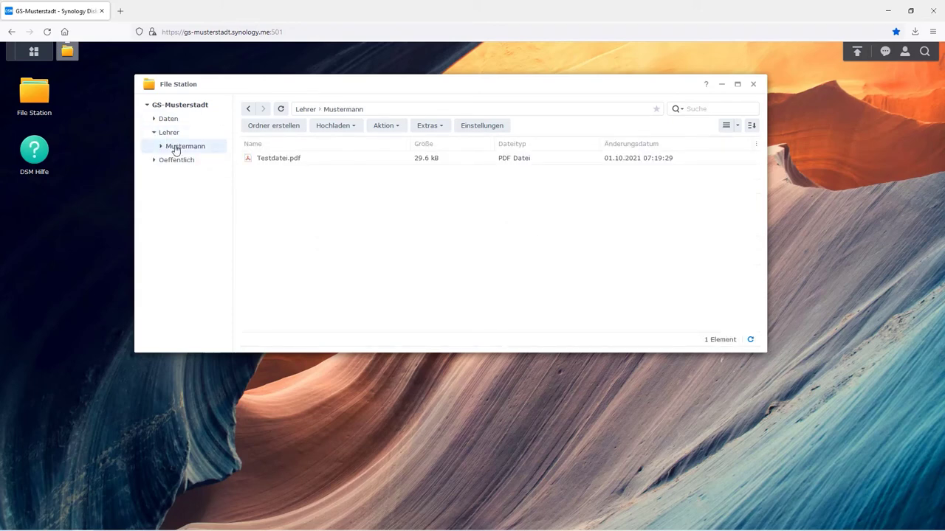
pyautogui.click(314, 163)
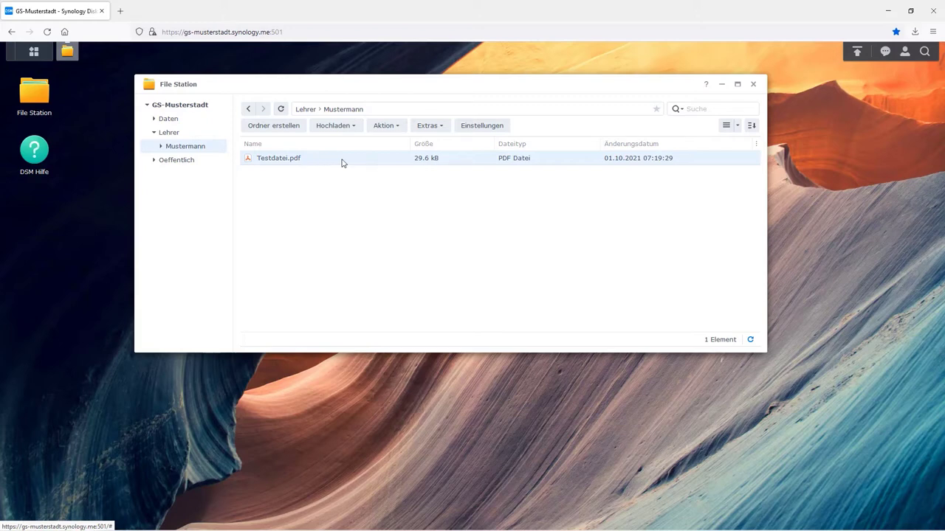
pyautogui.click(397, 127)
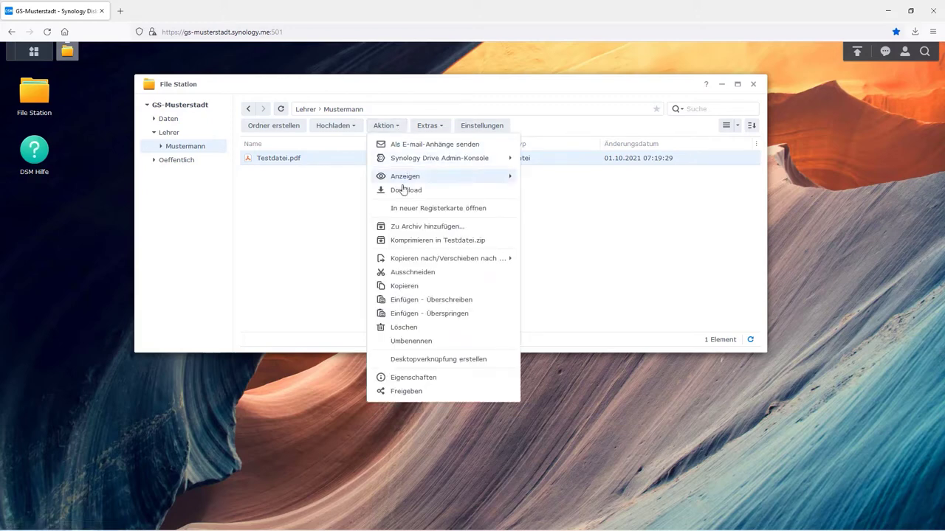
pyautogui.click(405, 286)
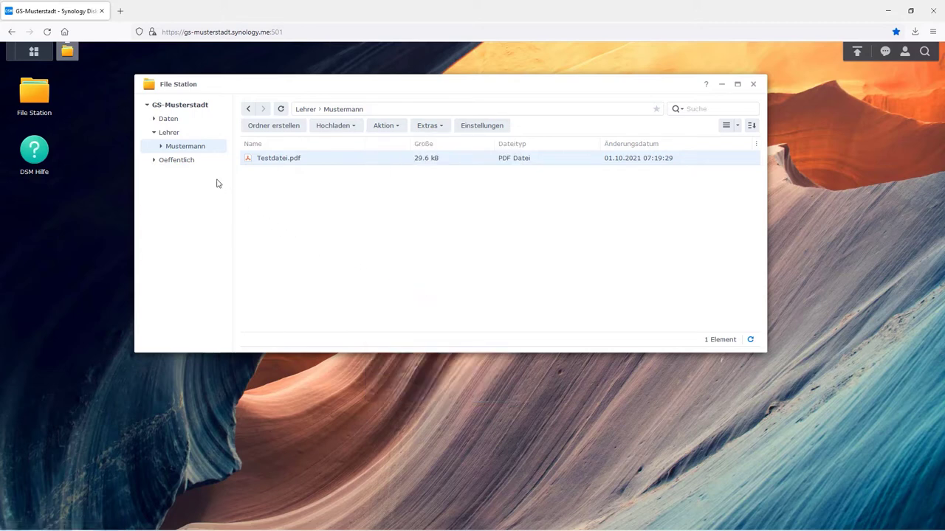
# Paste the copied Testdatei.pdf into the Klasse 1a folder under Daten, using the overwrite option
pyautogui.click(154, 119)
pyautogui.click(178, 133)
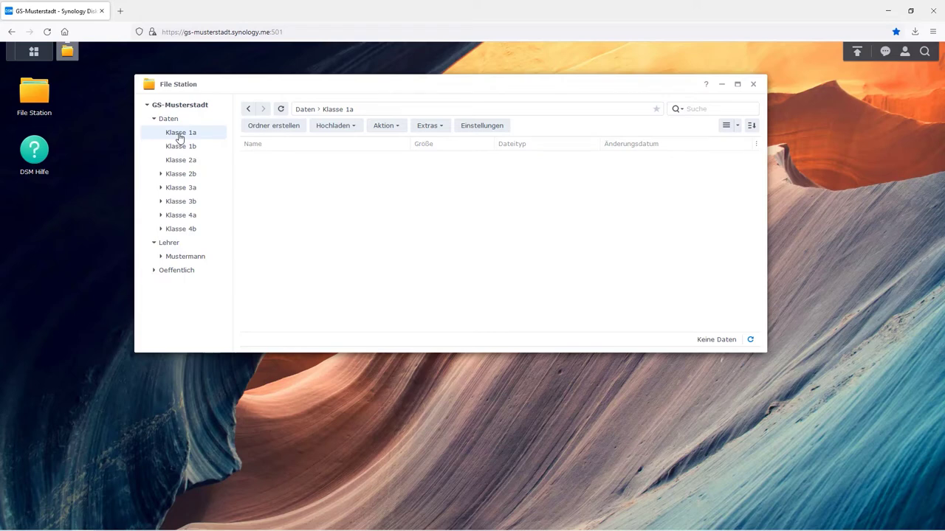
pyautogui.click(396, 127)
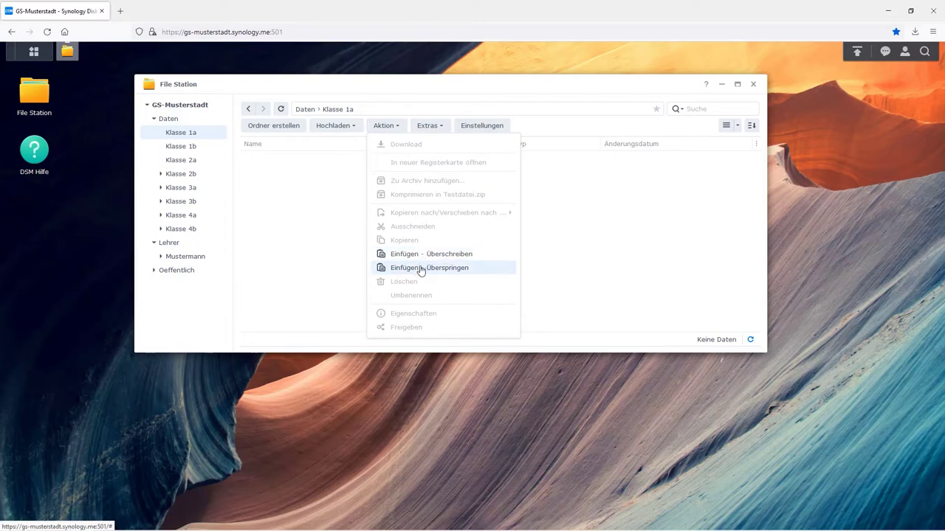
pyautogui.click(421, 254)
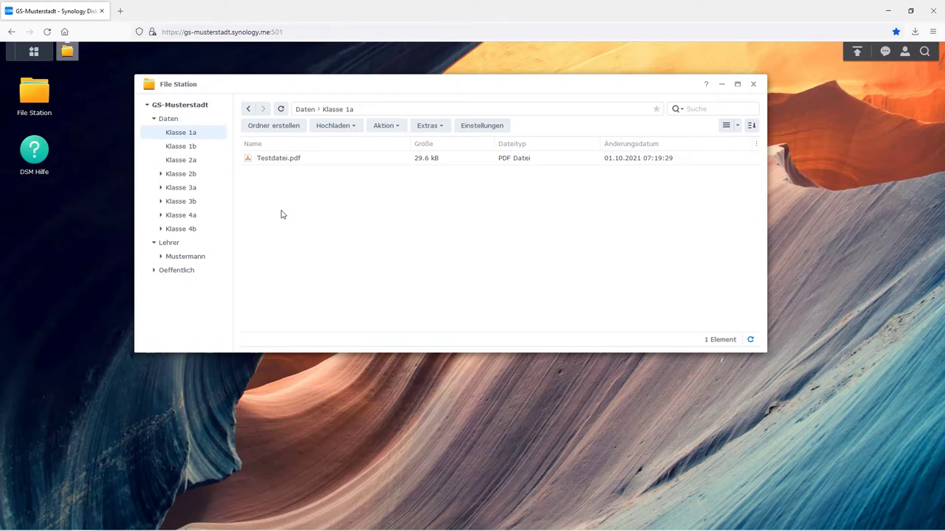
# Move Testdatei.pdf from the teacher's subfolder in Lehrer to Daten/Klasse 1b with the overwrite option, and open Klasse 1b
pyautogui.click(199, 259)
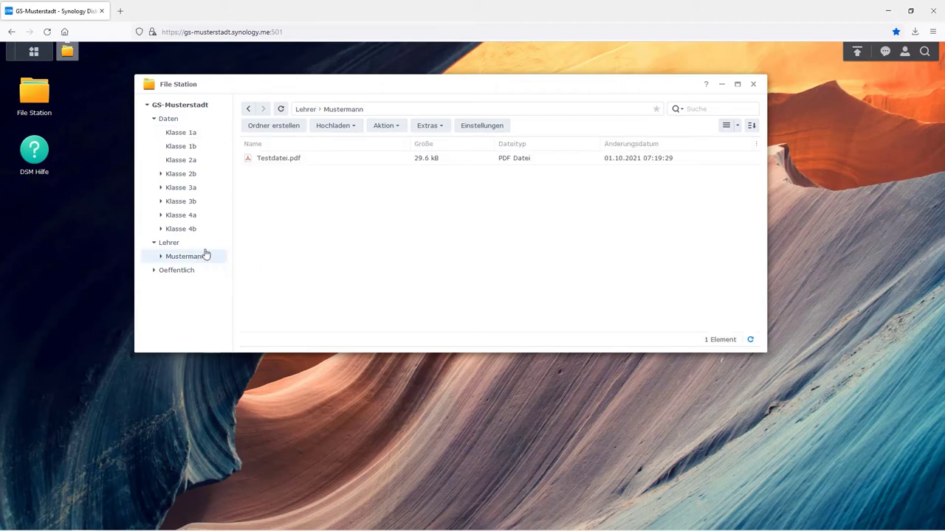
pyautogui.click(313, 164)
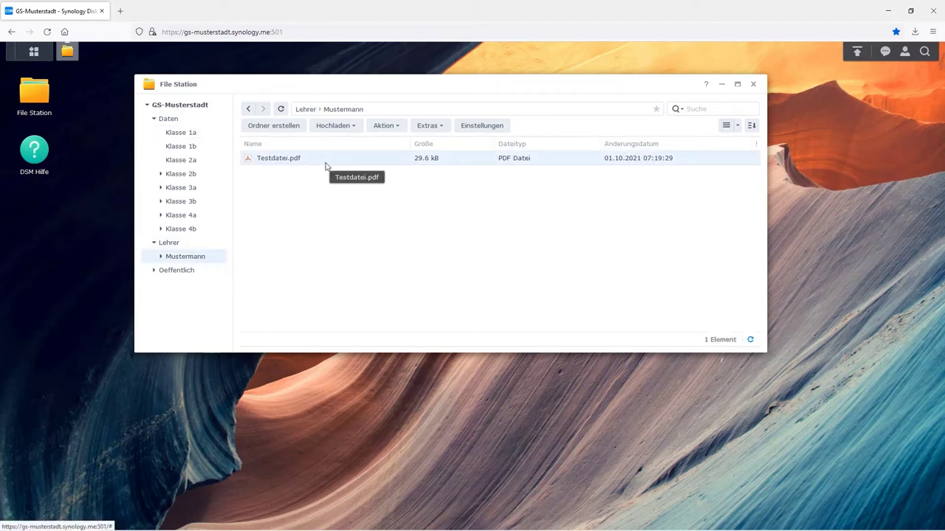
pyautogui.moveTo(333, 165); pyautogui.dragTo(189, 150)
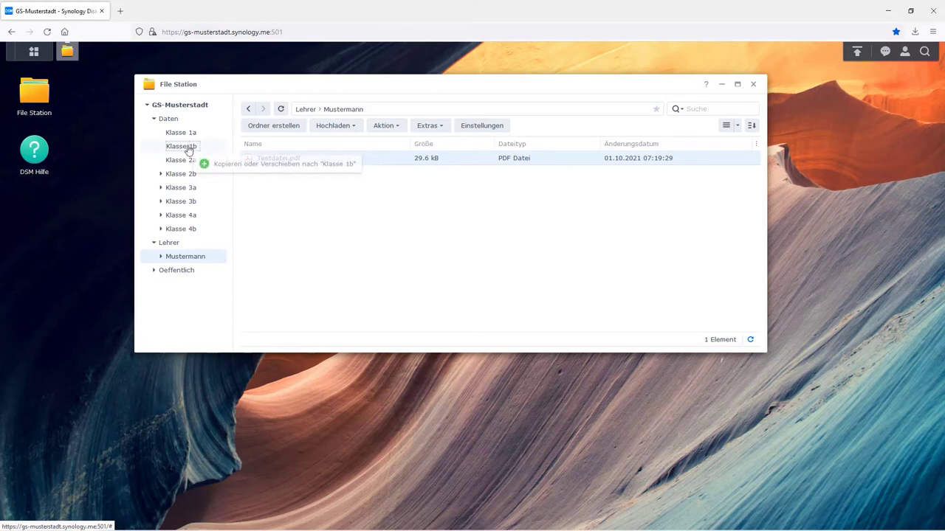
pyautogui.moveTo(188, 151); pyautogui.dragTo(188, 150)
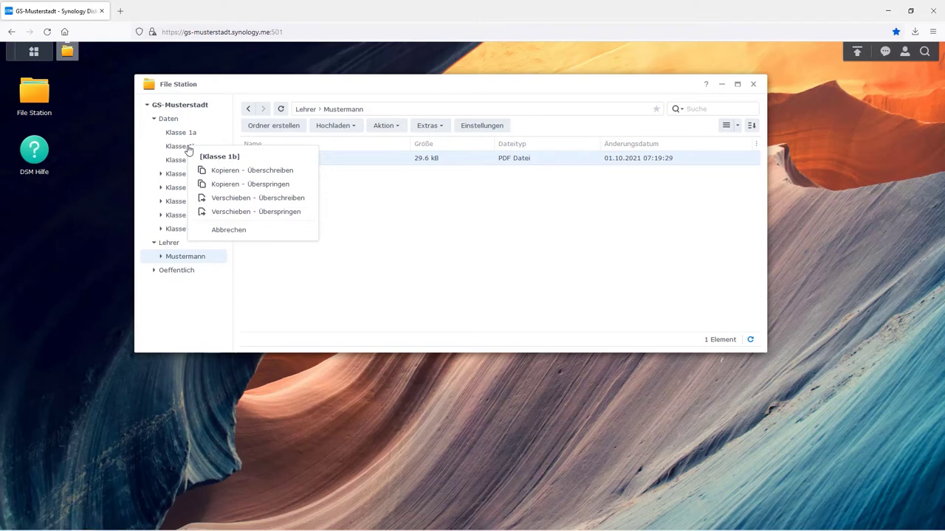
pyautogui.click(273, 200)
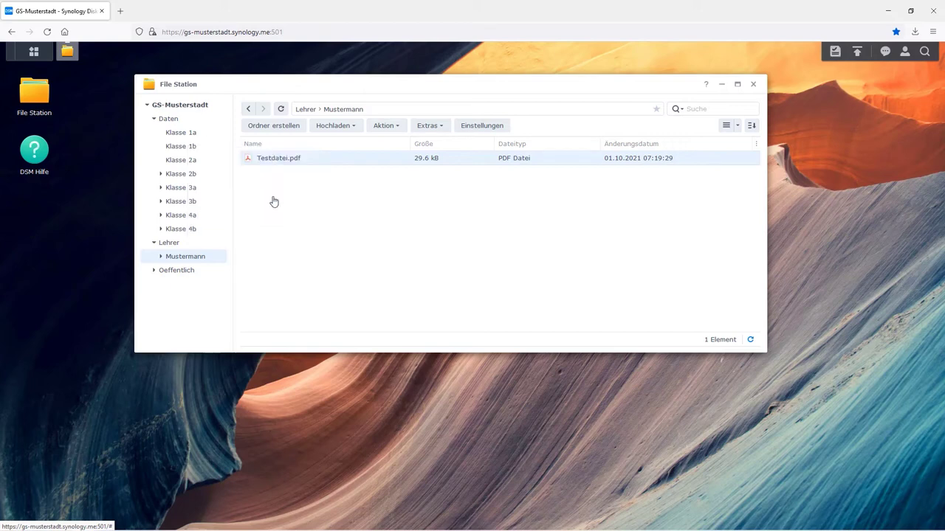
pyautogui.click(194, 150)
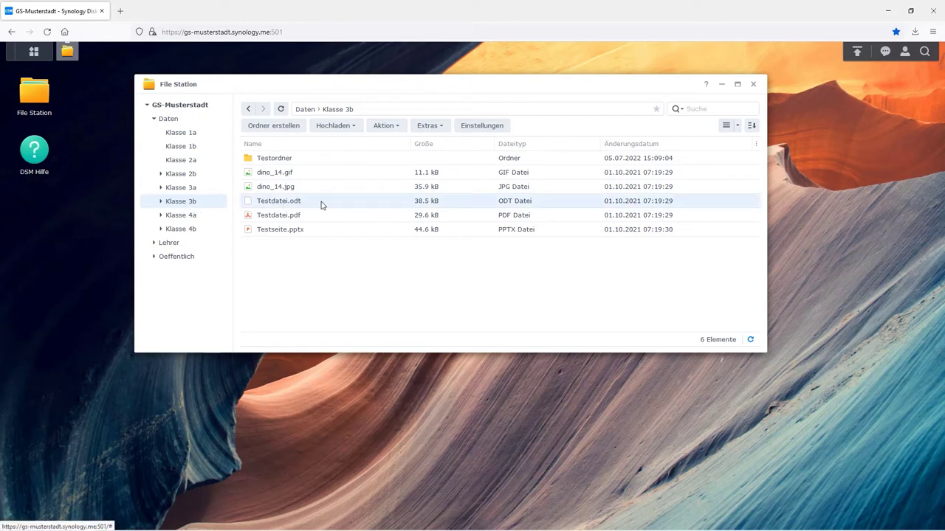
# Delete Testdatei.odt from the Klasse 3b folder under Daten
pyautogui.click(402, 131)
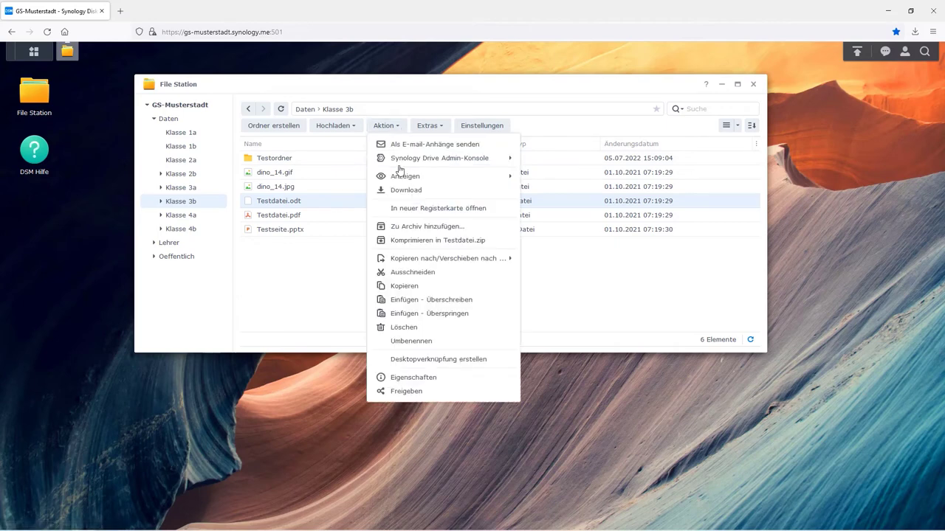
pyautogui.click(413, 329)
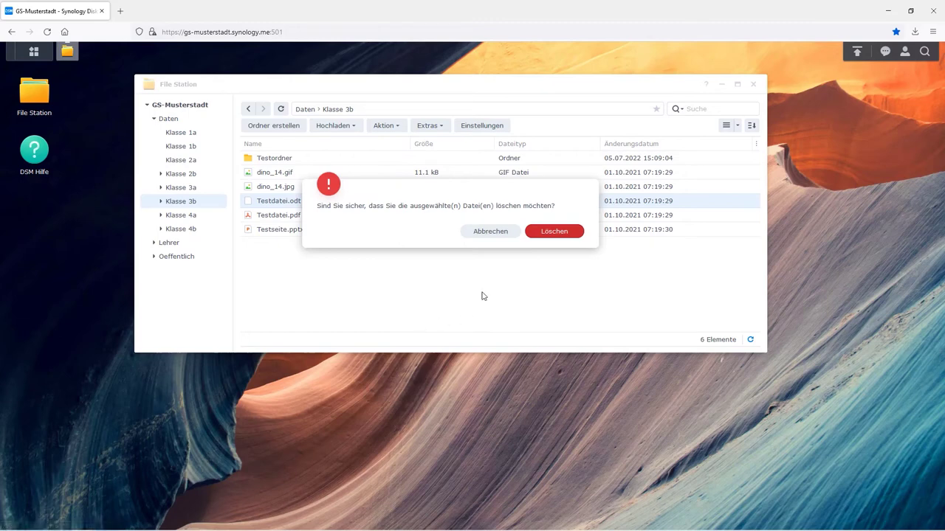
pyautogui.click(553, 231)
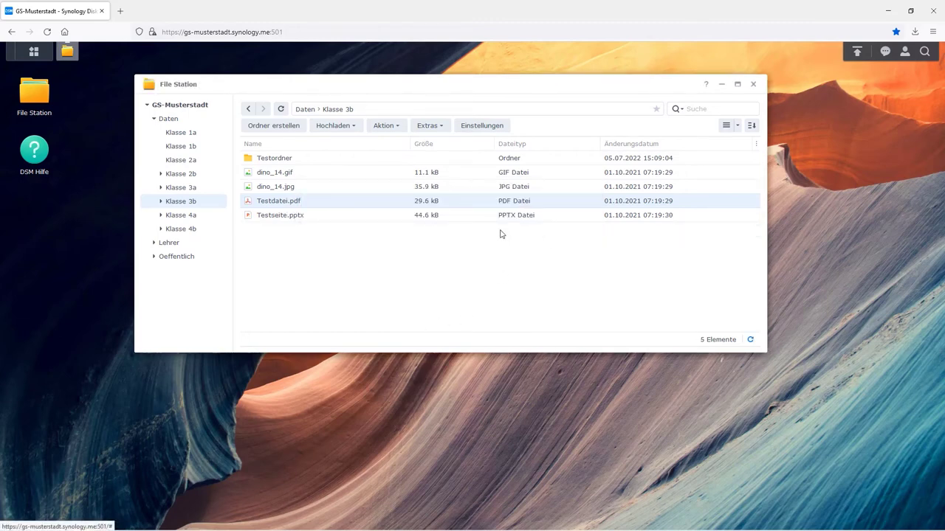
# Rename the Testordner folder in Klasse 3b to Sachunterricht
pyautogui.click(300, 164)
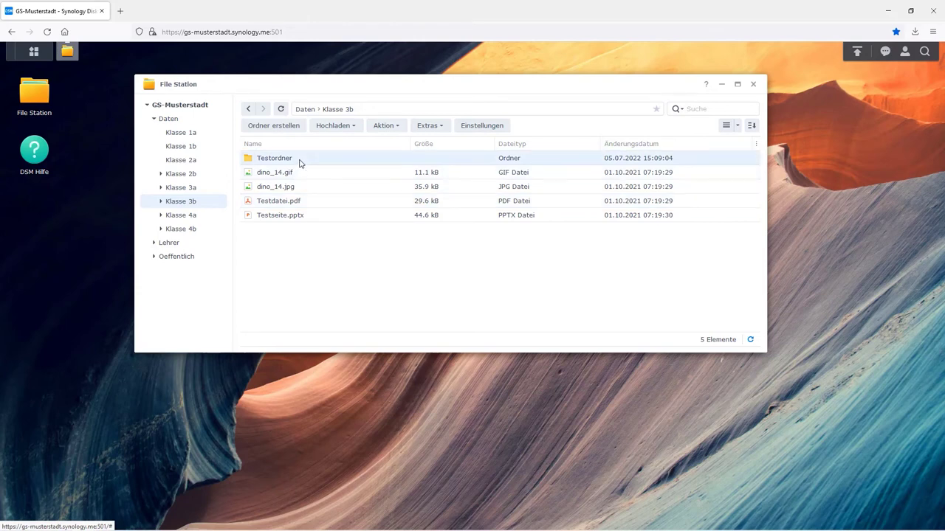
pyautogui.click(385, 126)
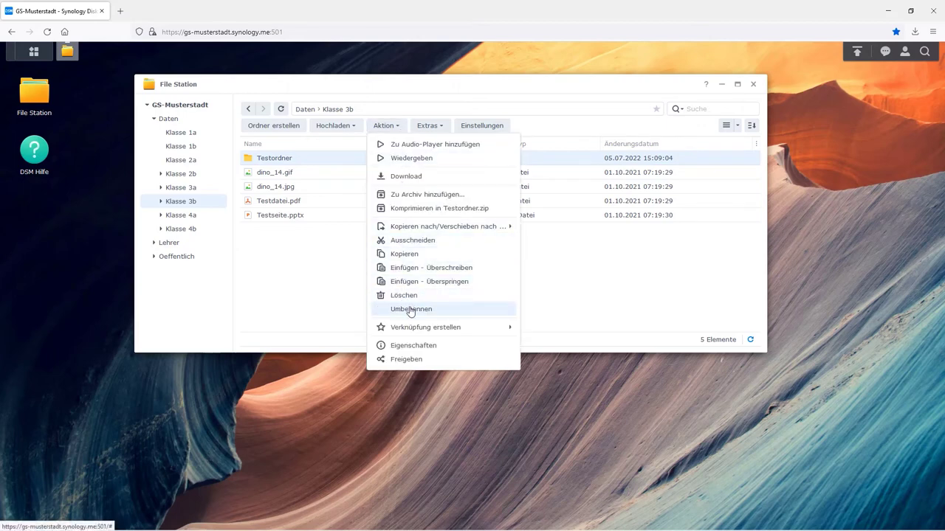
pyautogui.click(411, 310)
pyautogui.write('Sachunterroc')
pyautogui.press('BackSpace')
pyautogui.press('BackSpace')
pyautogui.write('icht')
pyautogui.click(530, 248)
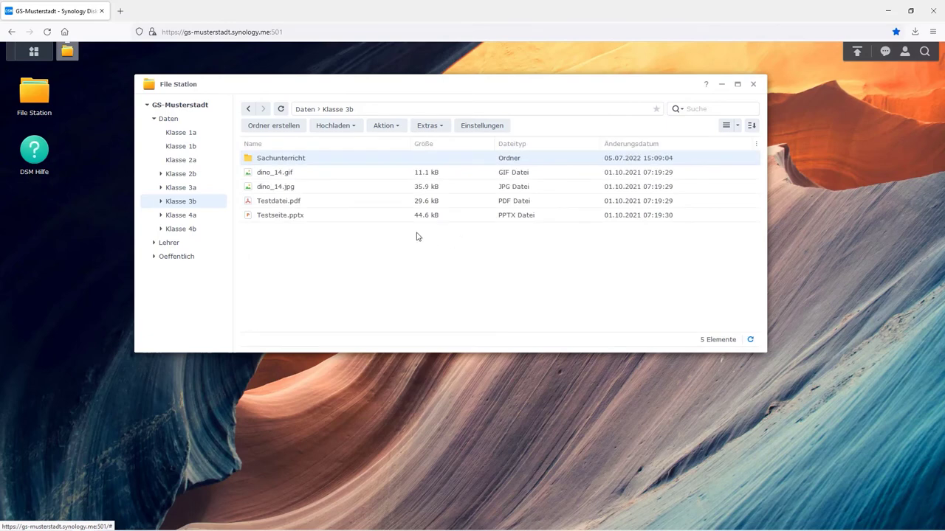
# Open Testdatei.pdf from the Klasse 3b folder in a new browser tab
pyautogui.click(316, 207)
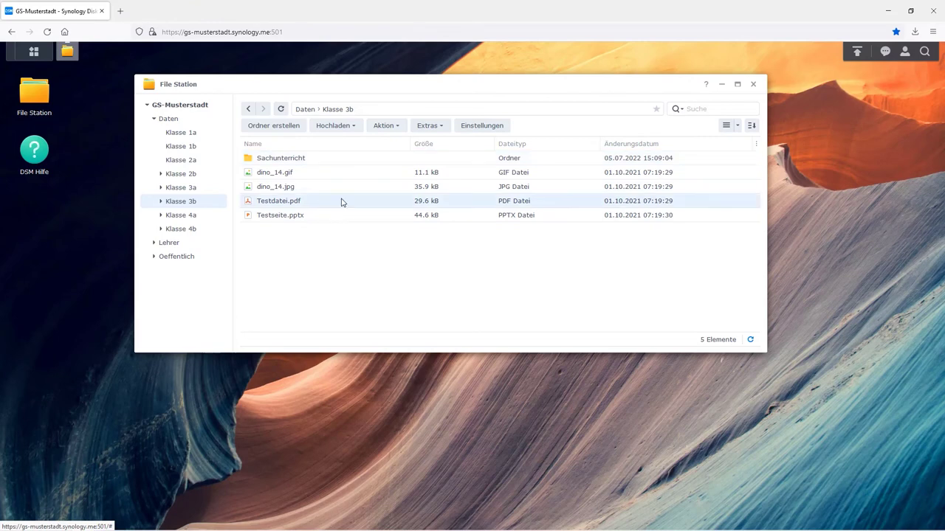
pyautogui.click(393, 129)
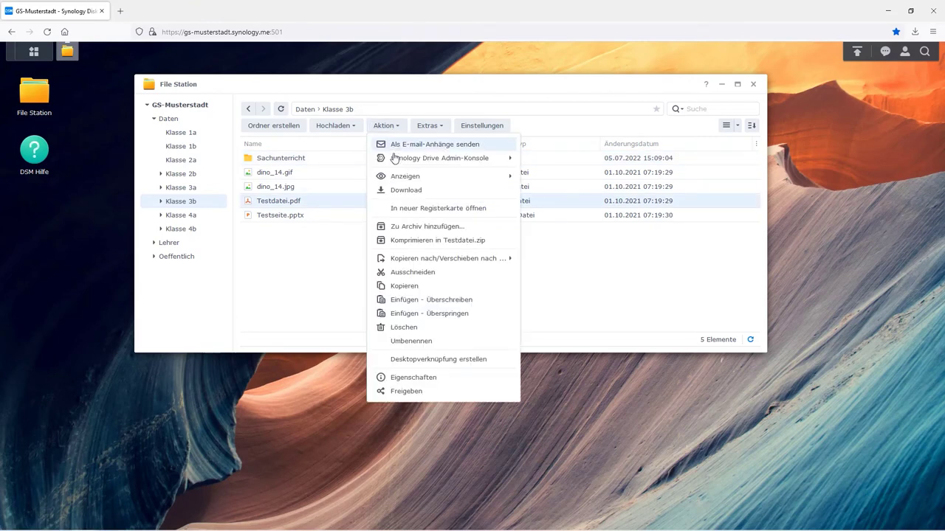
pyautogui.click(406, 215)
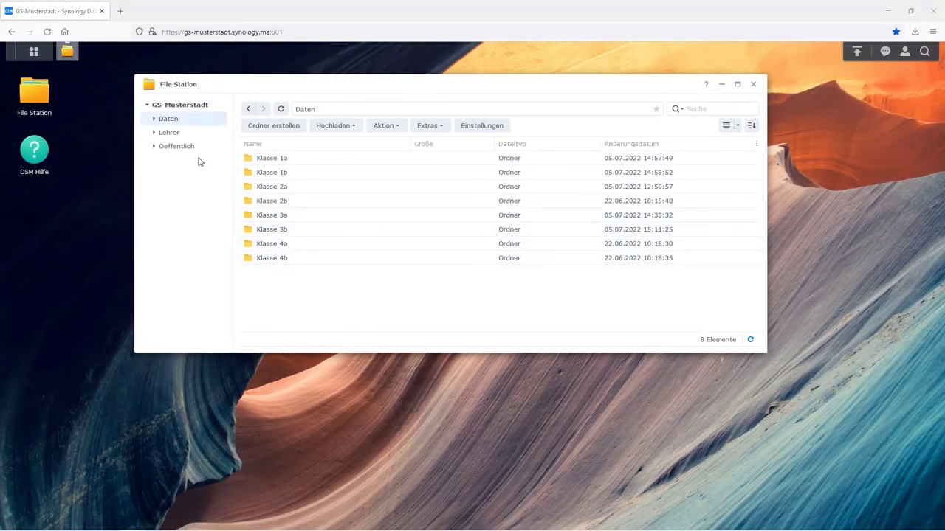
# Create a new folder named Klasse 1c inside the Oeffentlich folder
pyautogui.click(188, 149)
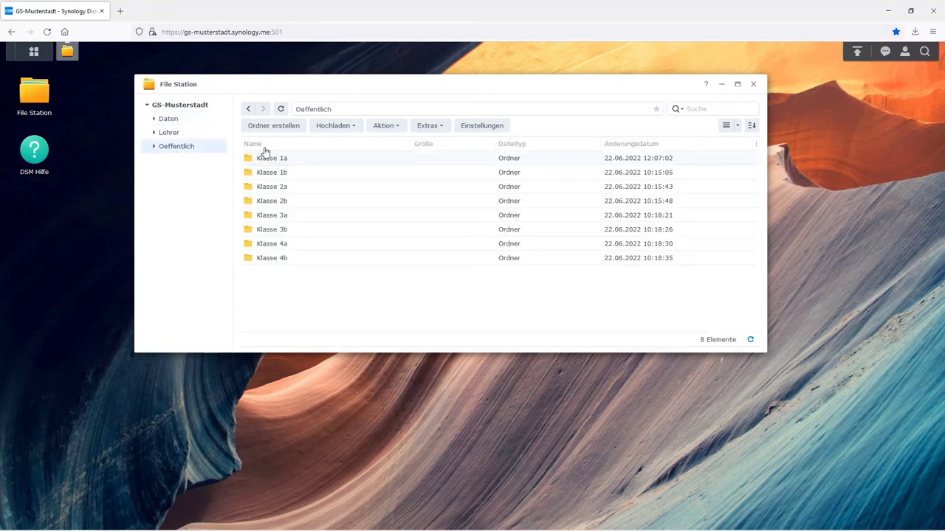
pyautogui.click(284, 133)
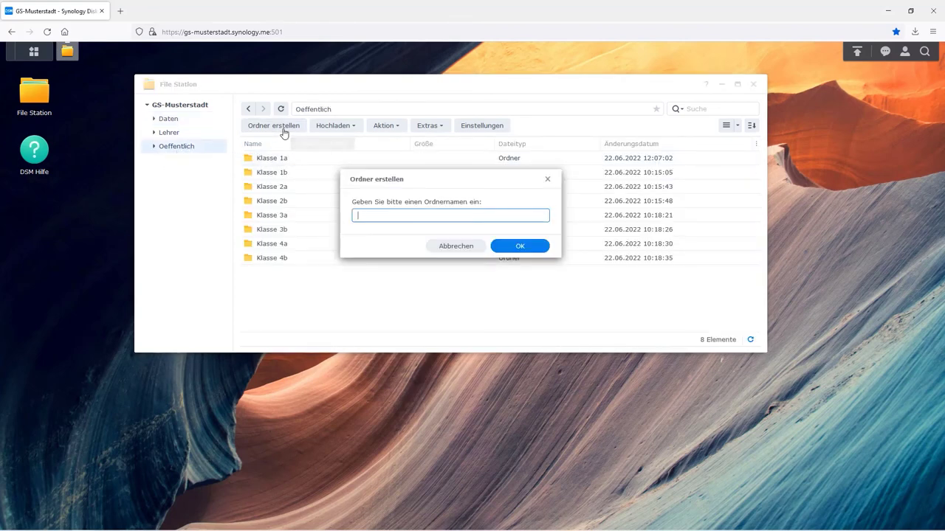
pyautogui.write('Klasse 1c')
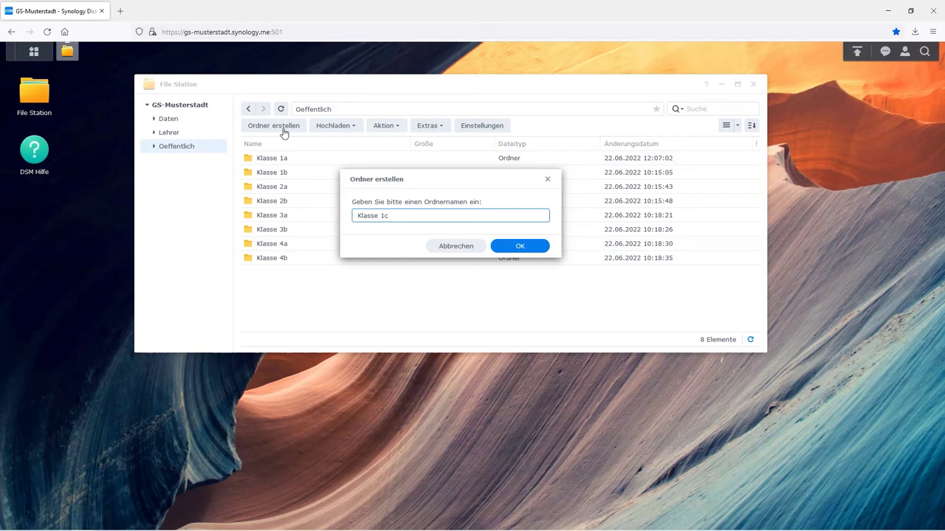
pyautogui.click(497, 248)
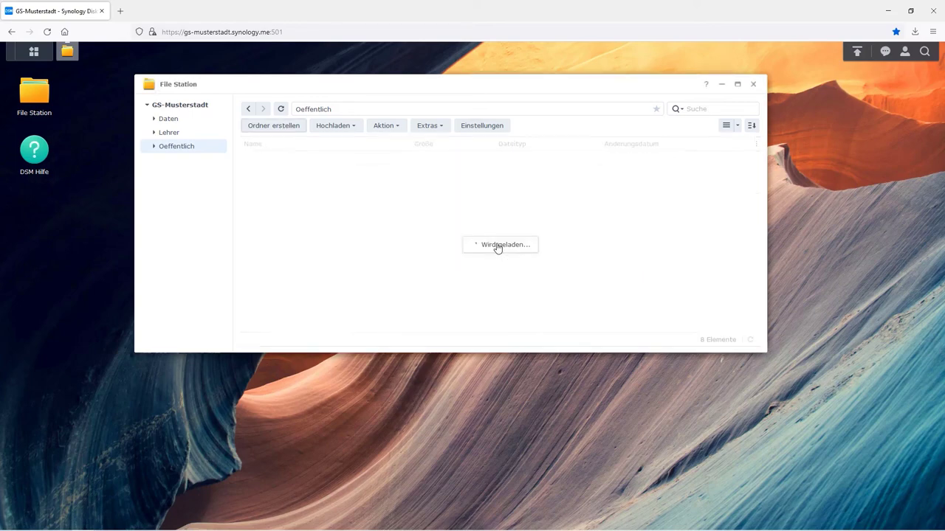